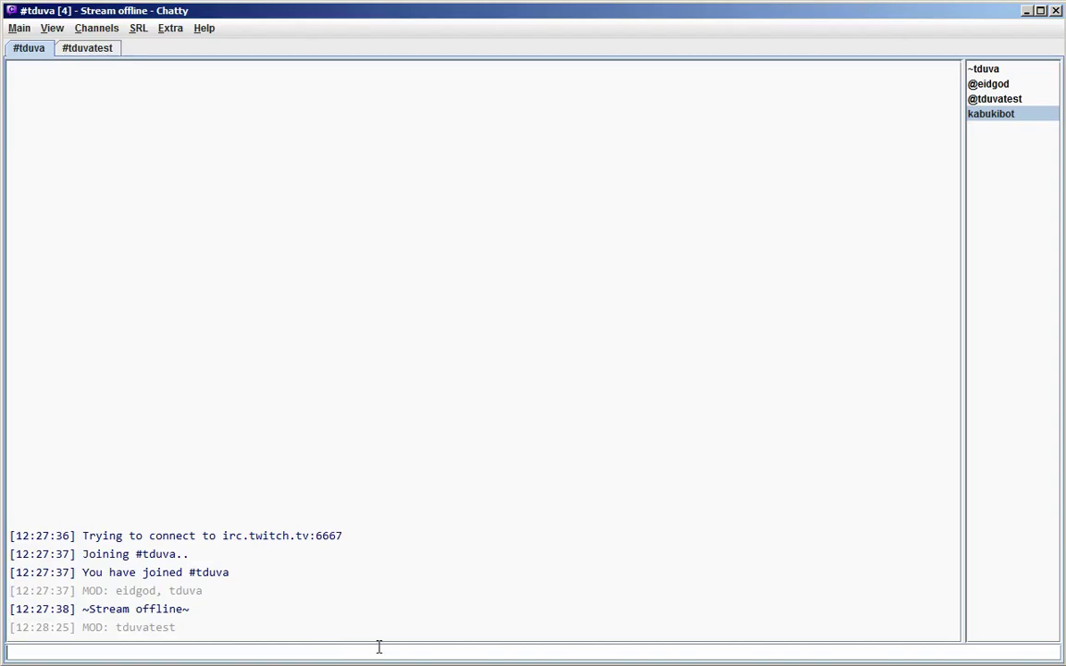
Try completing the user names starting with "eid" and "t" in the #tduva chat input, and clear the input.
type("eid")
key("Tab")
key("ctrl+BackSpace")
type("t")
key("Tab")
key("Tab")
key("Tab")
key("Tab")
key("Tab")
key("Tab")
key("Tab")
key("BackSpace")
key("BackSpace")
key("BackSpace")
key("BackSpace")
key("BackSpace")
type("eid")
key("Tab")
key("BackSpace")
key("BackSpace")
key("BackSpace")
key("BackSpace")
key("BackSpace")
key("BackSpace")
Enter the command /unban kabukibot in the #tduva chat, completing the user name from its first letter.
type("/unban k")
key("Tab")
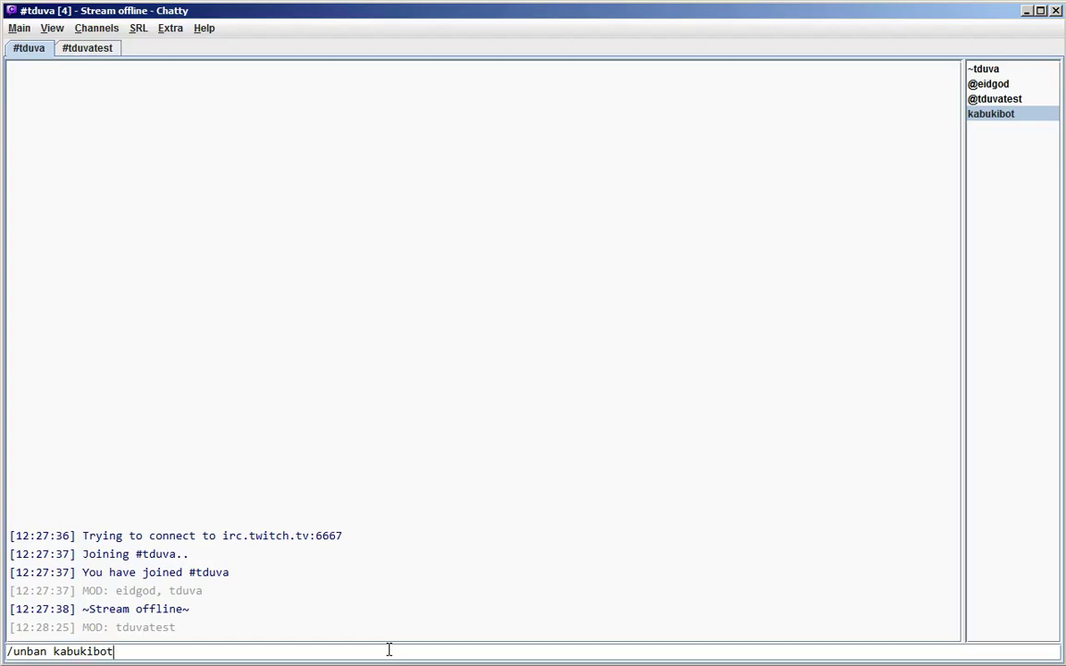
key("Return")
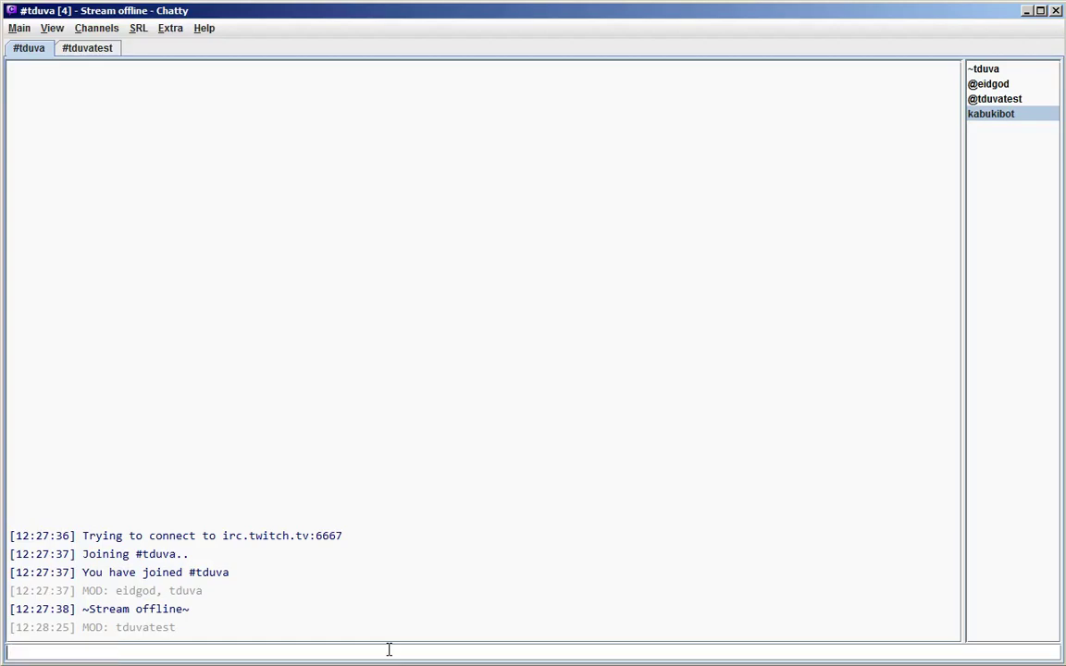
Switch to the #tduvatest channel and send the messages text1, text2, text3 and text4 separately.
left_click(73, 49)
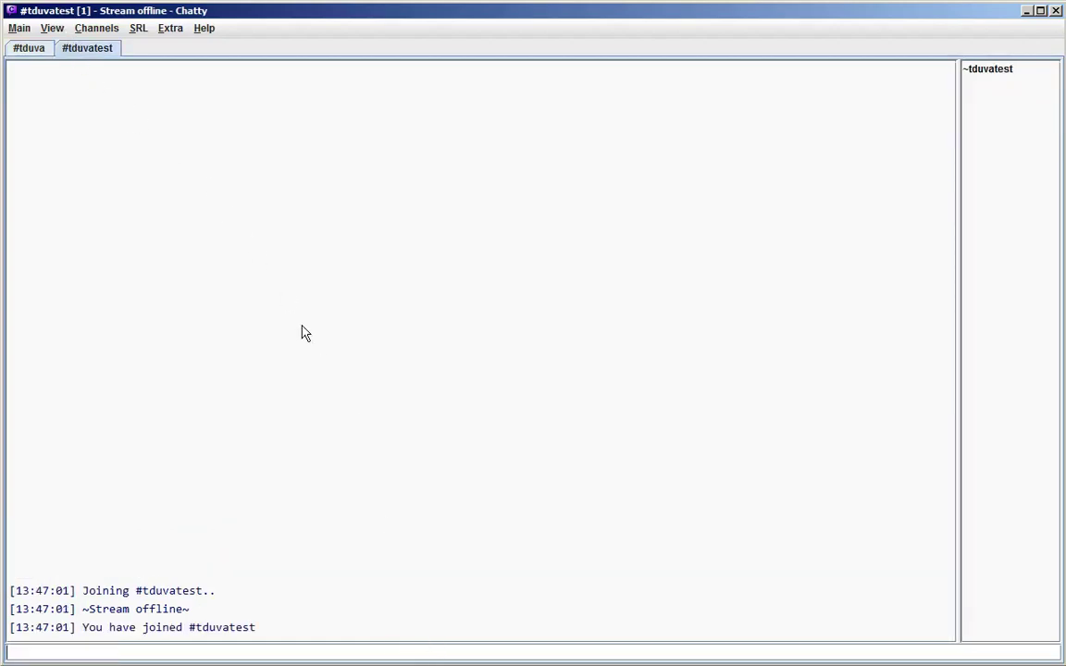
type("text1")
key("Return")
type("text2")
key("Return")
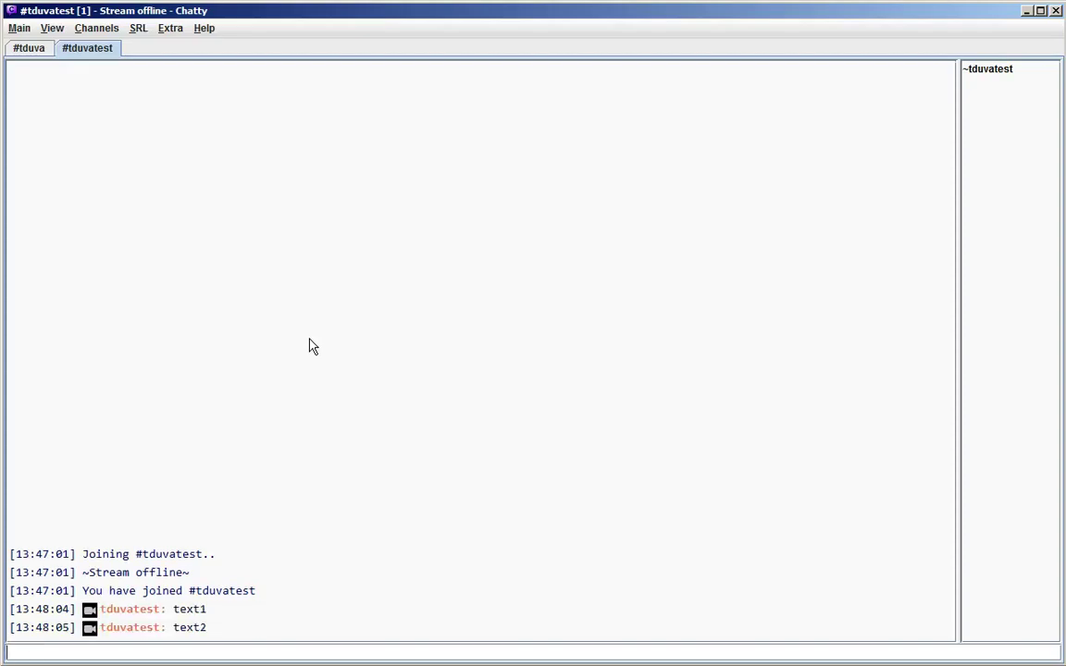
type("text3")
key("Return")
type("text4")
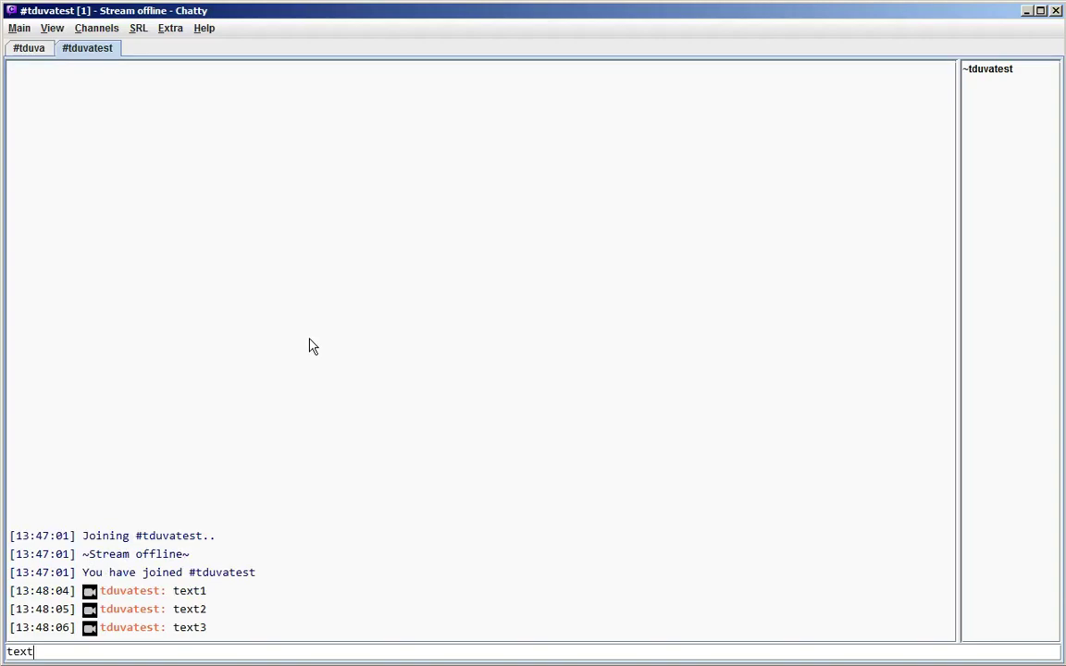
key("Return")
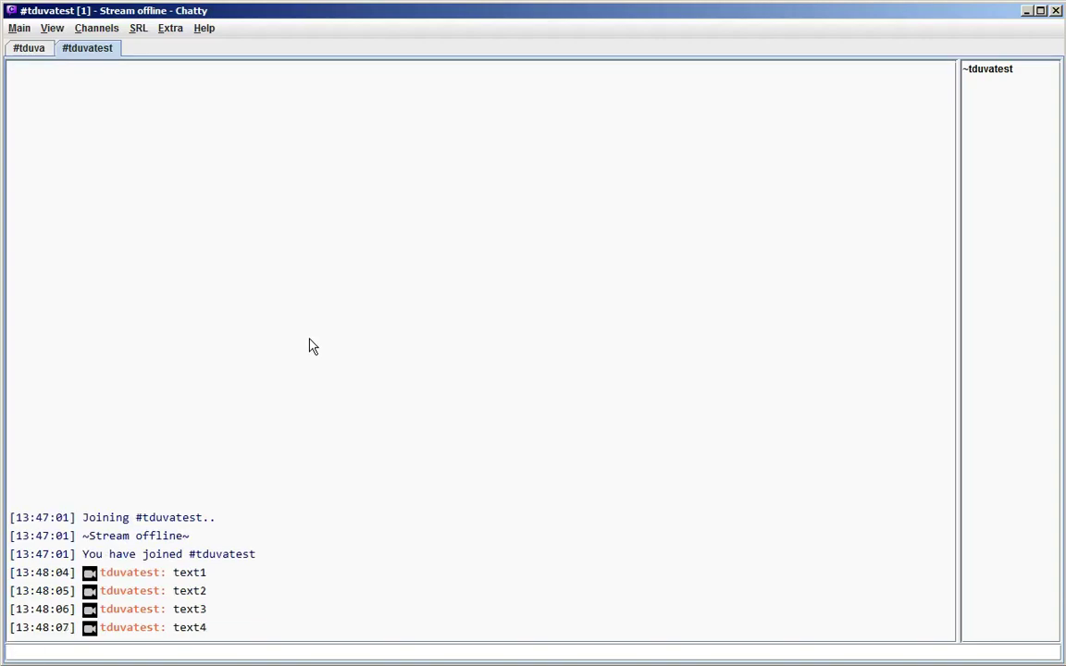
Browse back and forward through the sent messages in the chat input and send the message text5.
key("Up")
key("Up")
key("Up")
key("Down")
key("Down")
type("text5")
key("Return")
Write text6 in the chat input, step back through the earlier messages and return to the newest entry.
type("text")
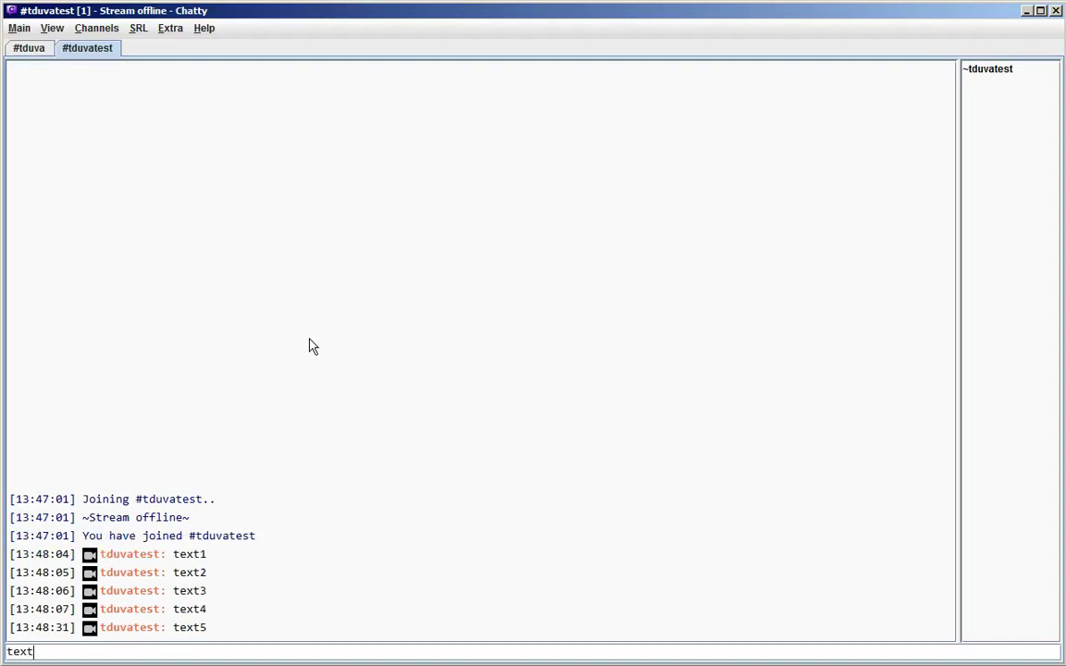
type("6")
key("Return")
key("Up")
key("Up")
key("Up")
key("Down")
key("Down")
key("Down")
Recall text3 from the input history, append "edited" and send it as "text3 edited".
key("Up")
key("Up")
key("Up")
type("edited")
key("Return")
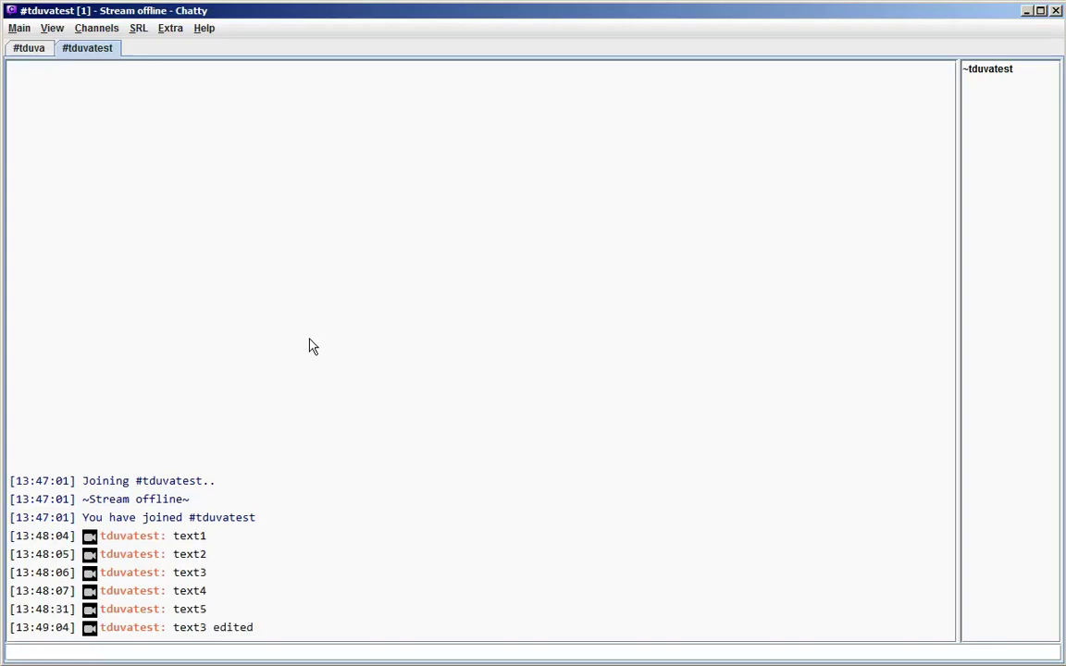
Browse the input history, write text6 in the chat input, and append "edited" to a recalled message.
key("Up")
key("Up")
key("Down")
key("Down")
key("Down")
type("text6")
key("Up")
type("edited")
key("Return")
Step back through the older entries of the input history and return forward past the newest one.
key("Up")
key("Up")
key("Up")
key("Up")
key("Down")
key("Down")
key("Down")
key("Down")
key("Down")
Write text6, append "edited" to a recalled message, and change the recalled text3 entry to "text3 ofjwoeifjoweif".
type("text6")
key("Up")
type("edited")
key("Up")
key("Up")
type("ofjwoeifjoweif")
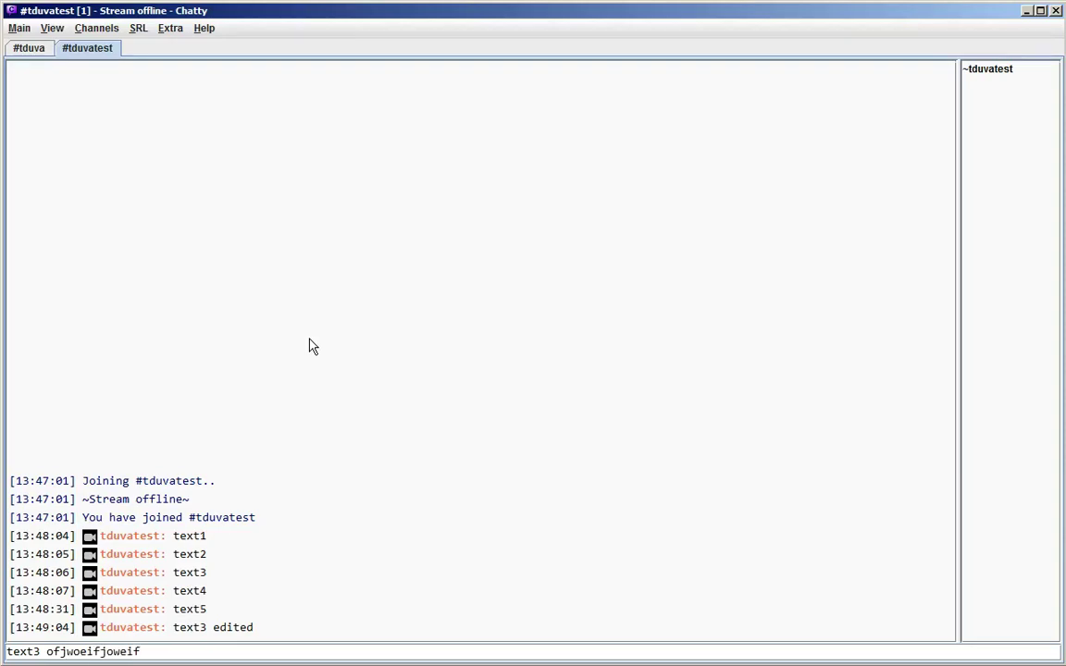
Move back and forward between the modified history entries and finish on an empty chat input.
key("Up")
key("Down")
key("Down")
key("Up")
key("Up")
key("Down")
key("Down")
key("Down")
key("Down")
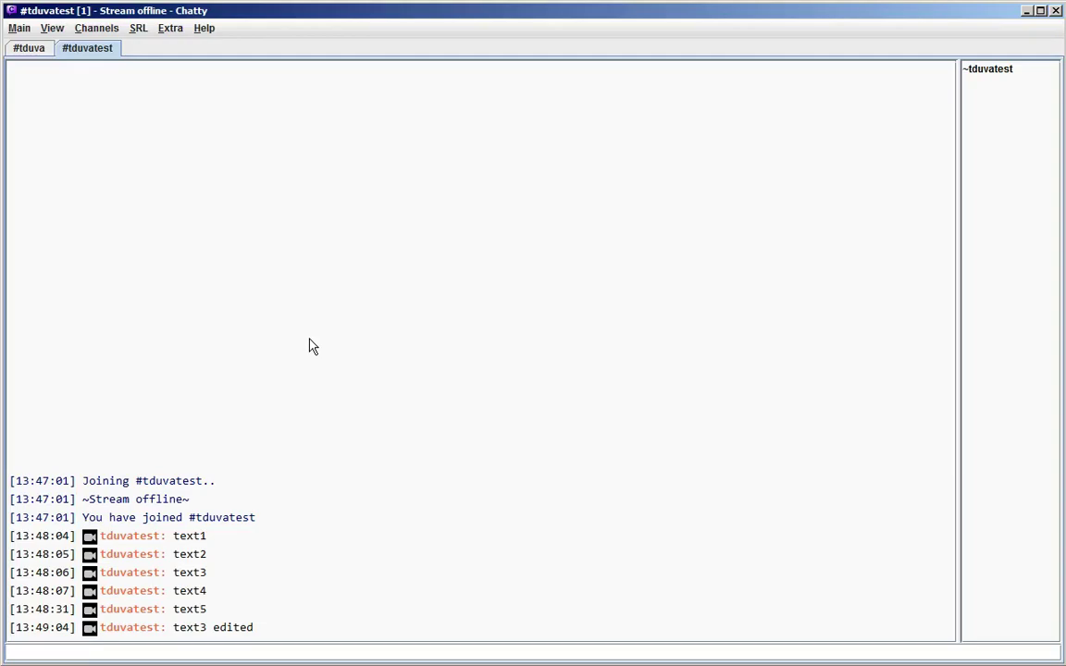
Write "jifojafoiewfjowief" in the chat input and replace it with the recalled entry "text4 edited".
type("jifojafoiewfjowief")
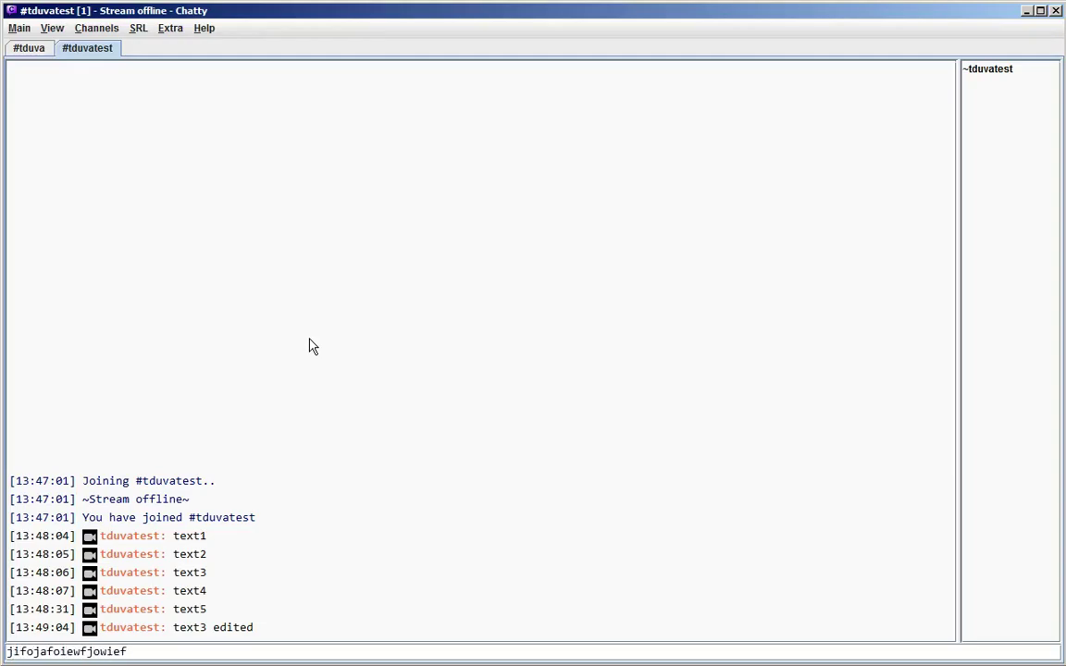
key("Up")
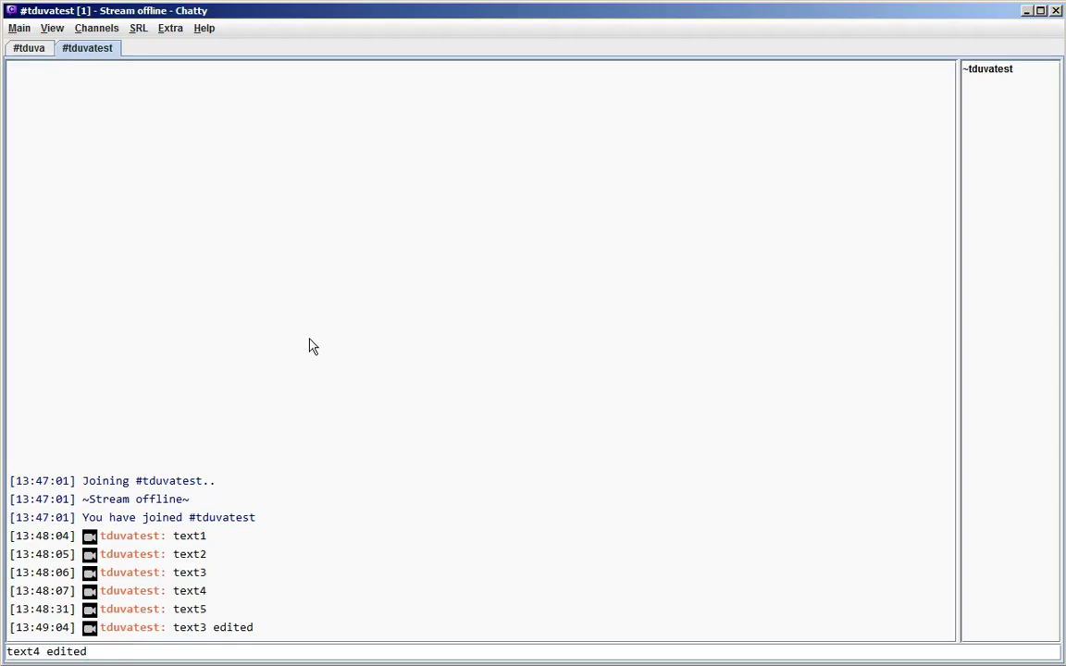
key("Return")
Write "jfiowjafowiefjowiefjowef" in the chat input and clear the whole text at once.
type("jfiowjafowiefjowiefjowef")
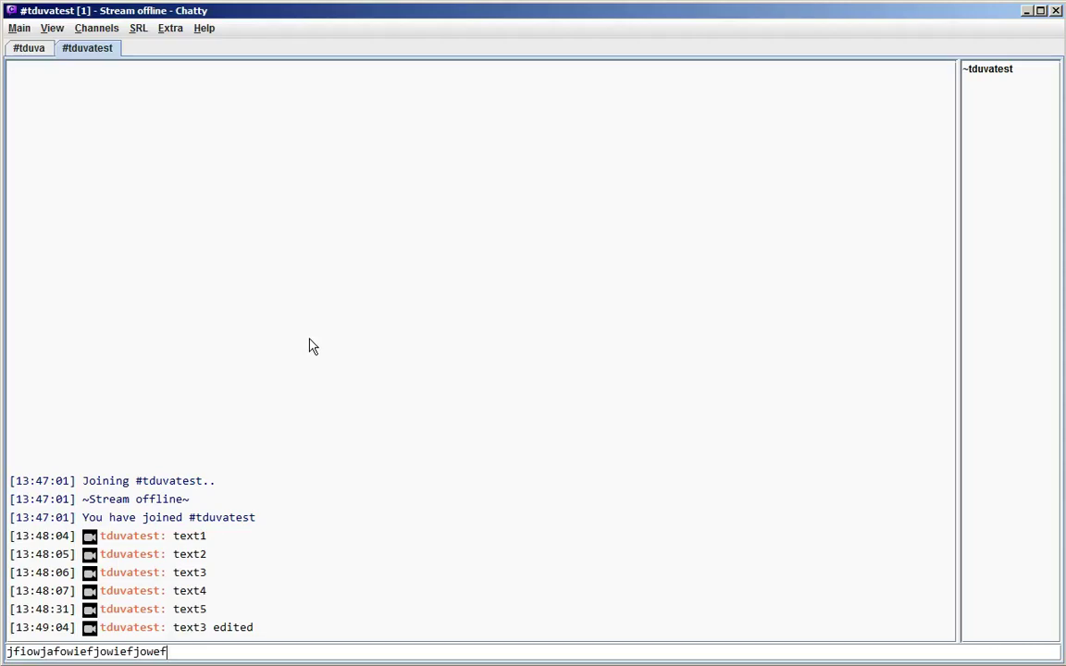
key("ctrl+a")
key("BackSpace")
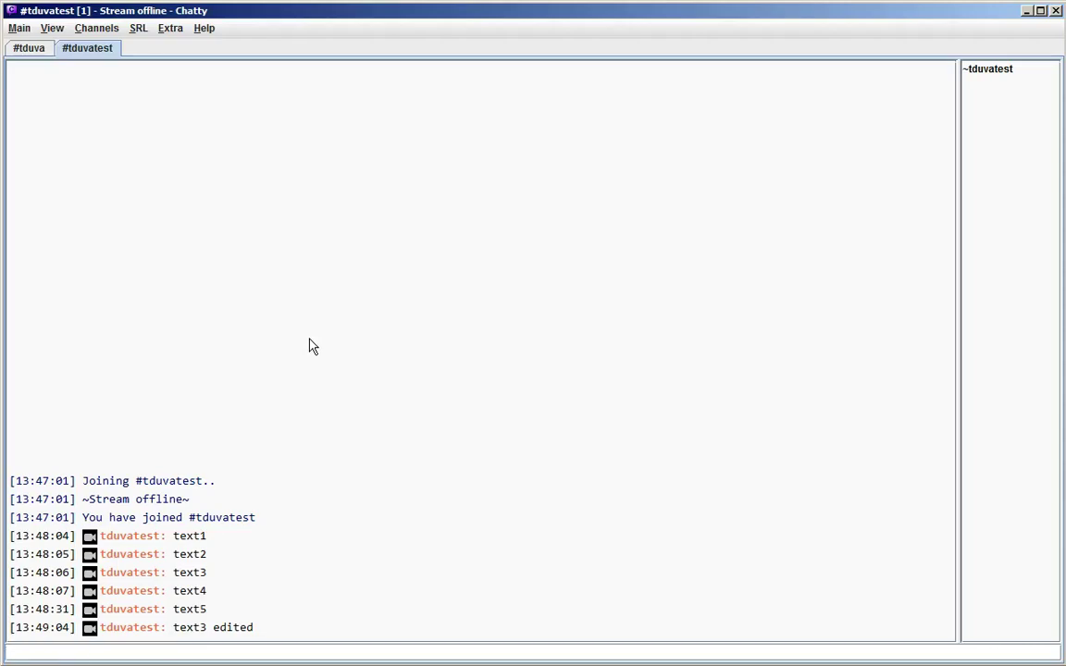
Write "fopwefjkpowefkpowefkpwef" in the chat input and erase it character by character.
type("fopwefjkpowefkpowefkpwef")
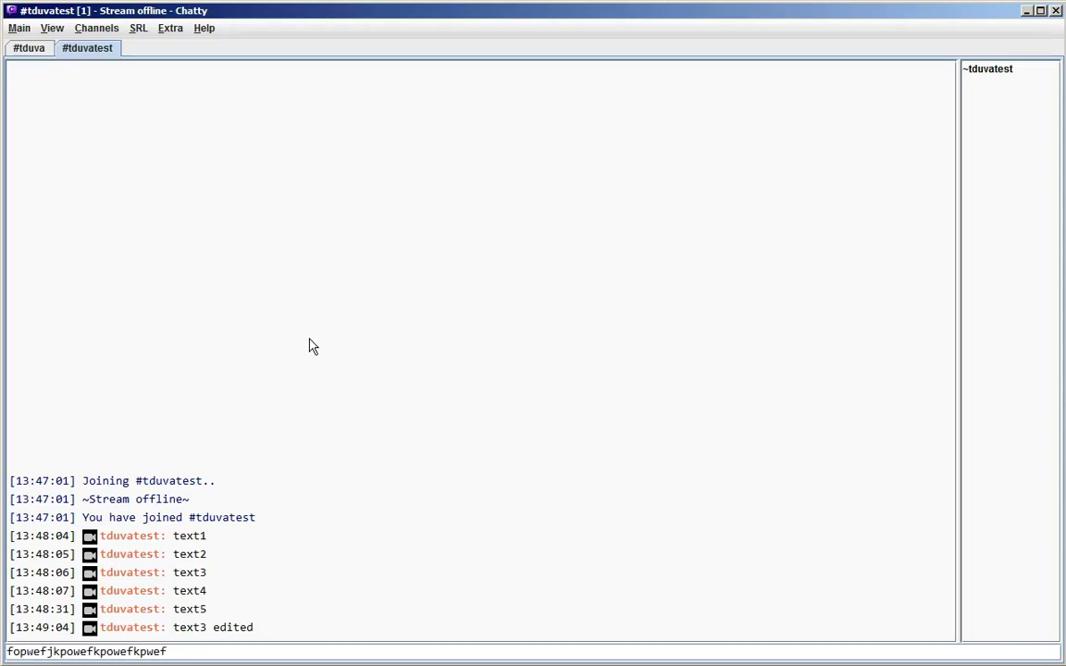
key("BackSpace")
key("BackSpace")
key("BackSpace")
key("BackSpace")
key("BackSpace")
key("BackSpace")
key("BackSpace")
key("BackSpace")
key("BackSpace")
key("BackSpace")
key("BackSpace")
key("BackSpace")
key("BackSpace")
key("BackSpace")
key("BackSpace")
key("BackSpace")
key("BackSpace")
key("BackSpace")
key("BackSpace")
key("BackSpace")
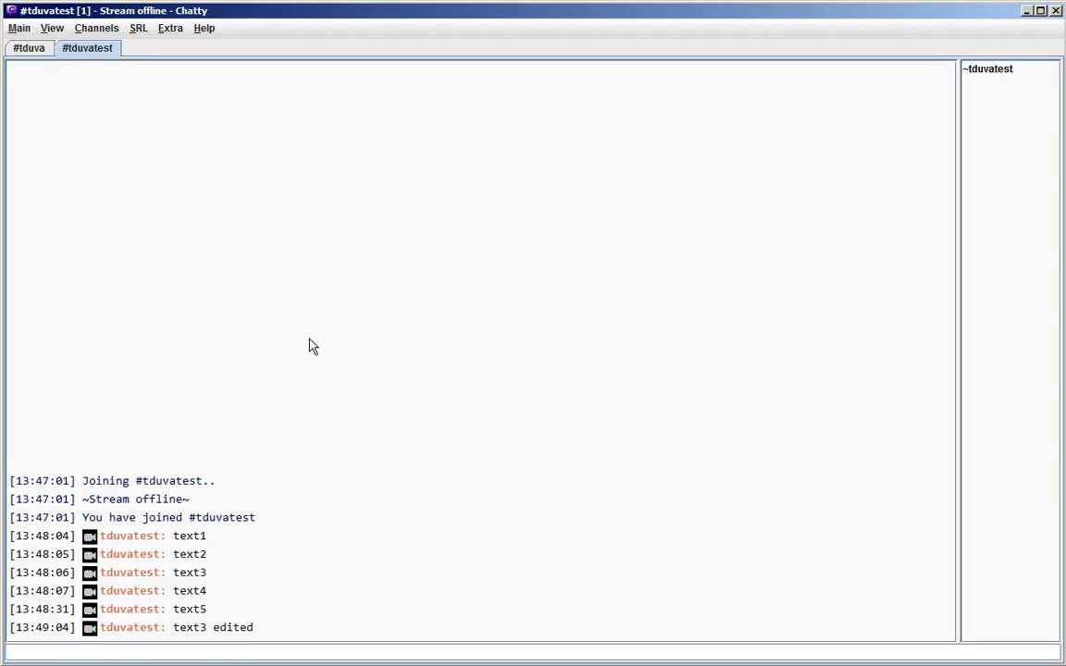
Write "jfiowejfoiwefjwoifjwf" in the chat input, clear it, and undo and redo the clearing.
type("jfiowejfoiwefjwoifjwf")
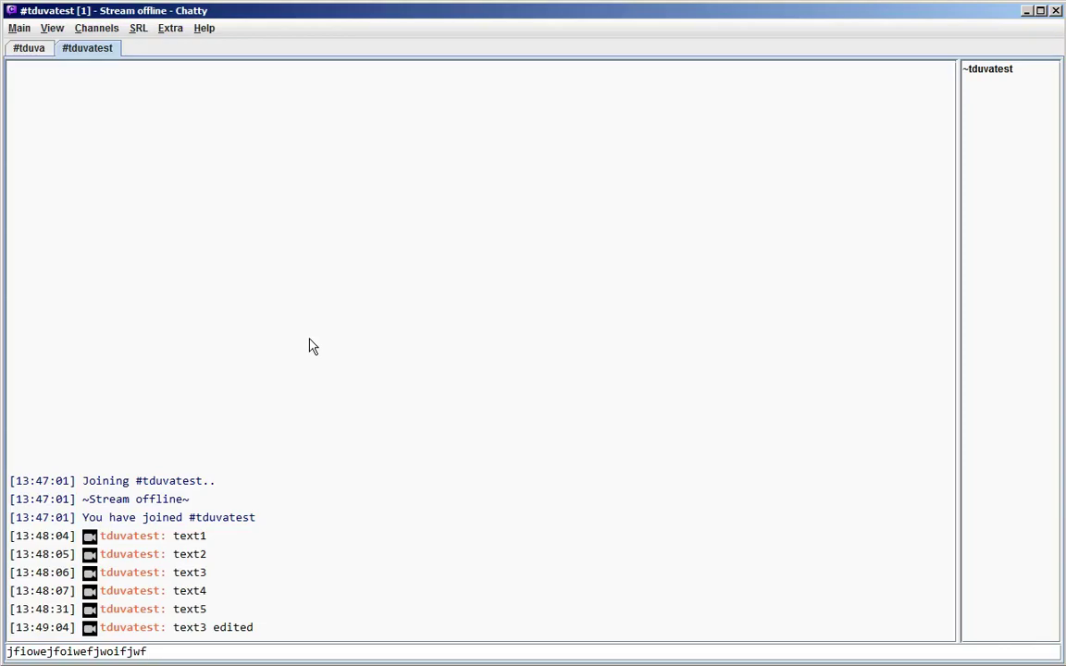
key("ctrl+a")
key("BackSpace")
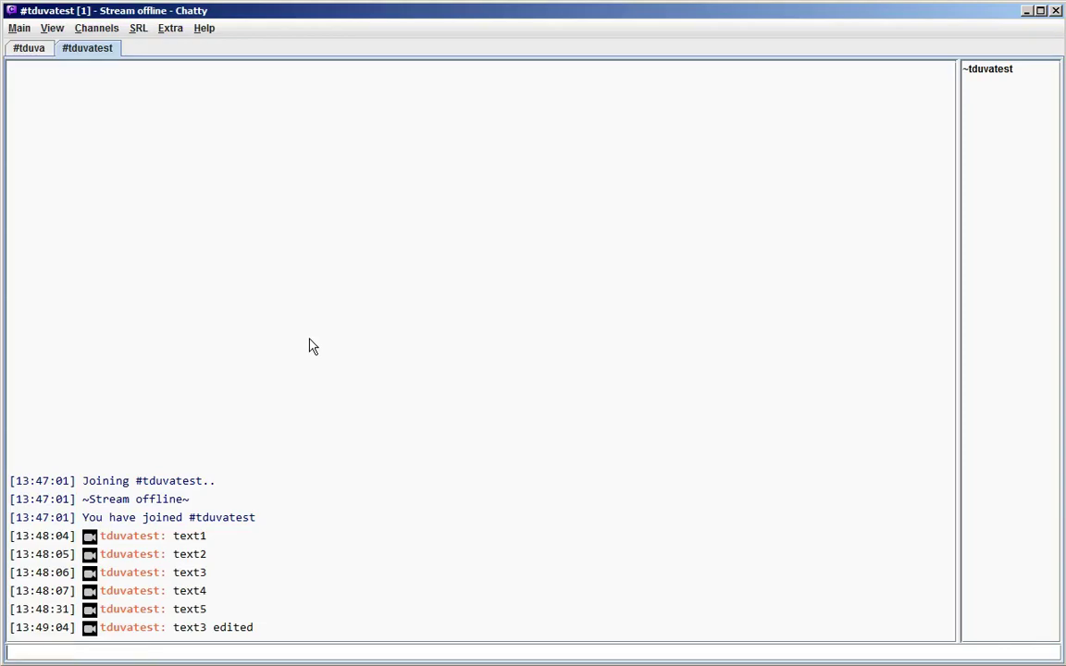
key("ctrl+z")
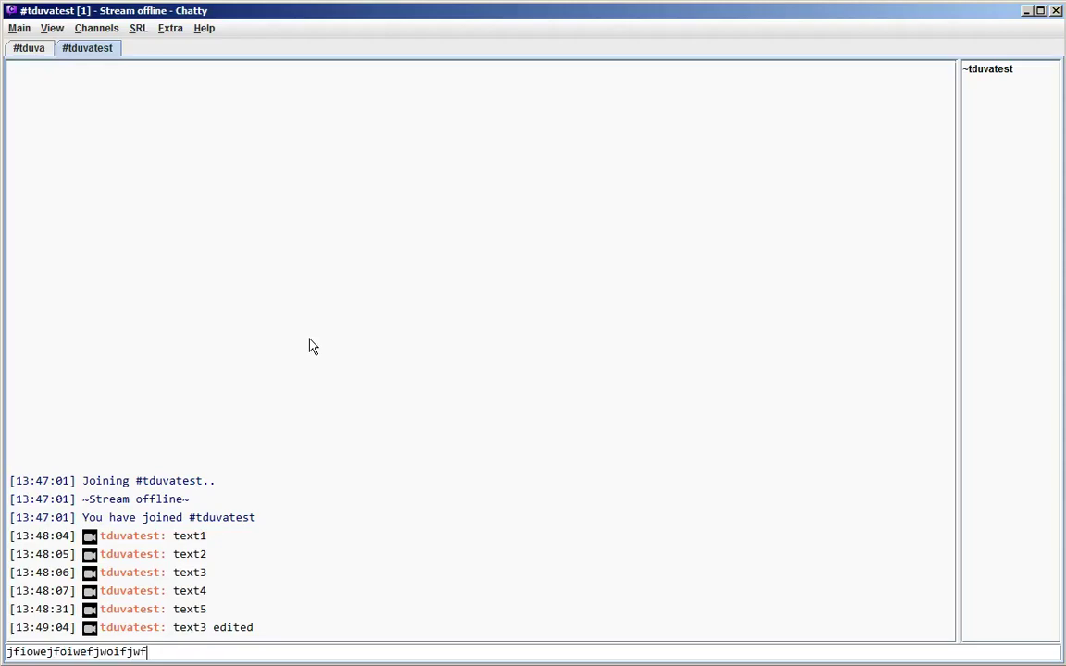
key("ctrl+y")
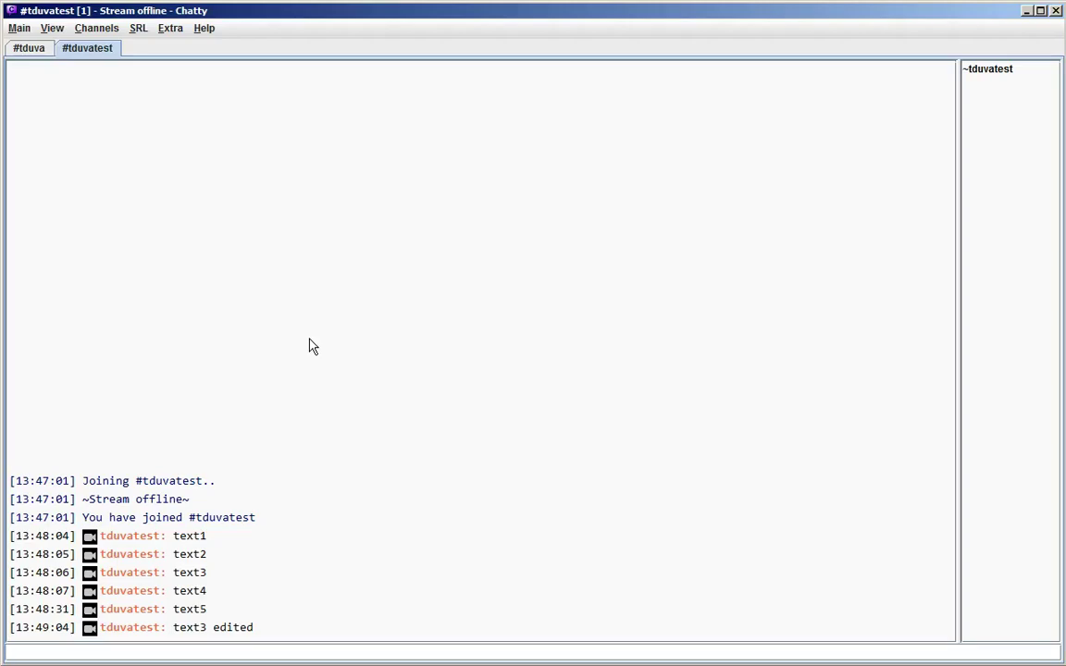
Write filler text in the chat input, recall text5 from the input history in its place and send it.
type("tfioeufjfoiwefjwoifjwf")
key("Up")
key("Up")
key("Return")
Browse back and forward through the input history and run the command /set fontSize 14.
key("Up")
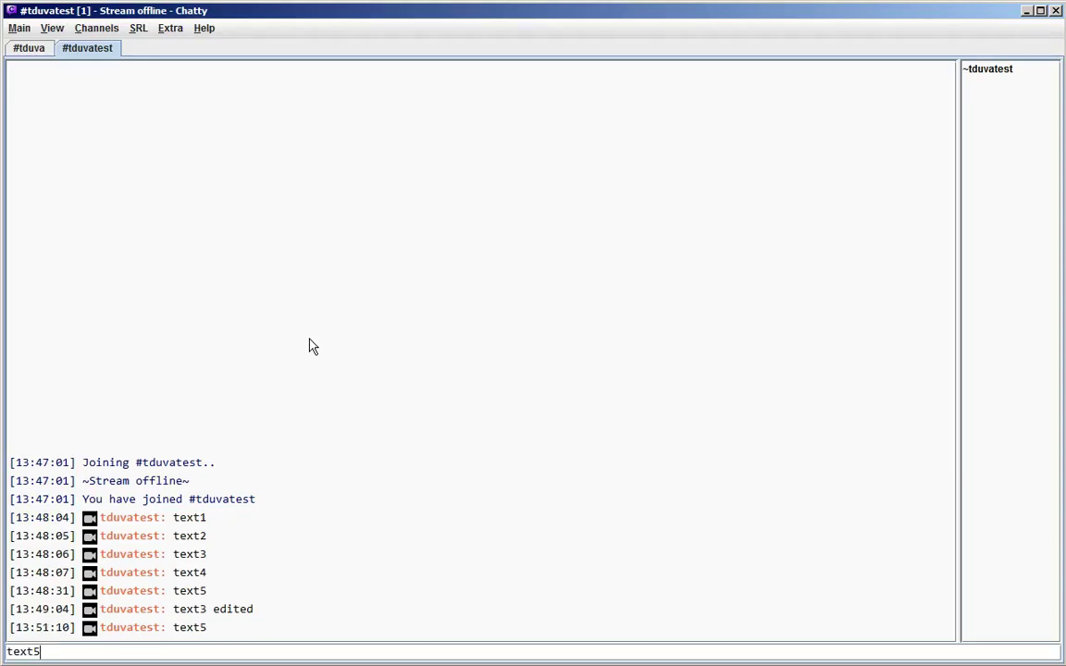
key("Down")
key("Up")
key("Up")
key("Up")
key("Down")
key("Down")
type("/set fontSize 14")
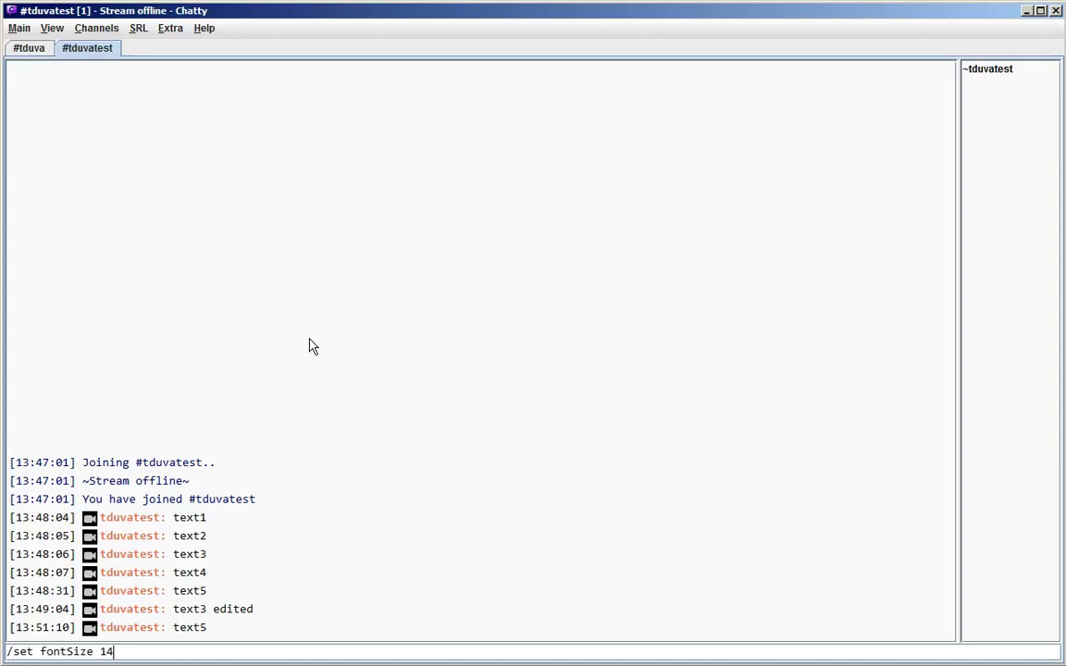
key("Return")
Reuse the recalled /set fontSize command to set the font size to 13, 11 and 16 in turn.
key("Up")
key("BackSpace")
type("3")
key("Return")
key("Up")
key("BackSpace")
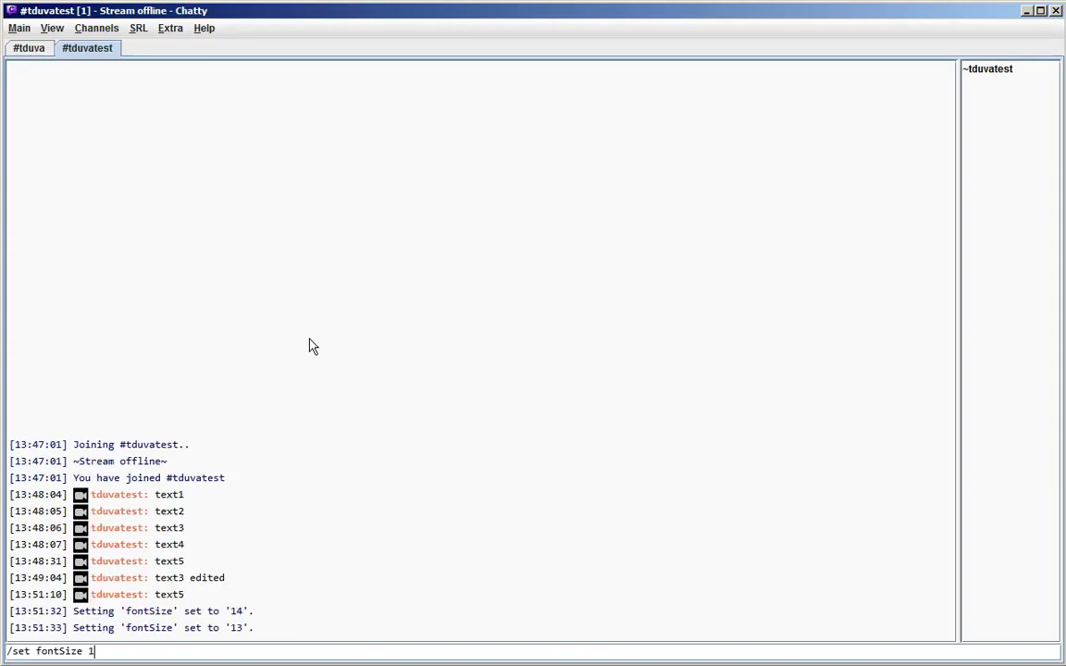
type("1")
key("Return")
key("Up")
key("BackSpace")
type("6")
key("Return")
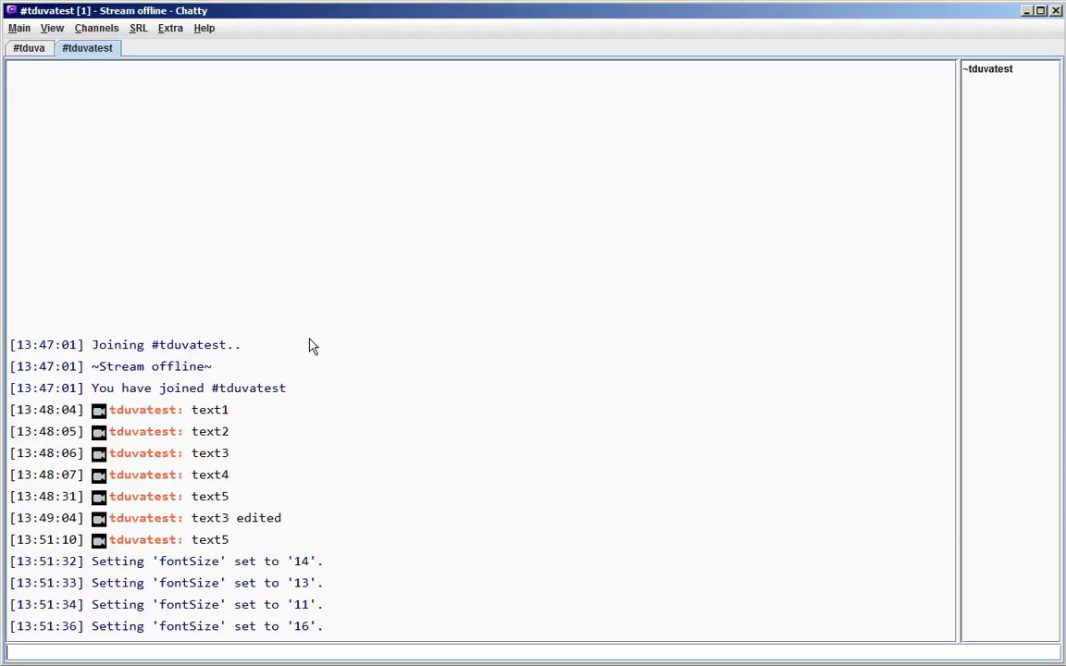
Recall the font size command and run it as /set fontSize 14.
key("Up")
key("BackSpace")
type("4")
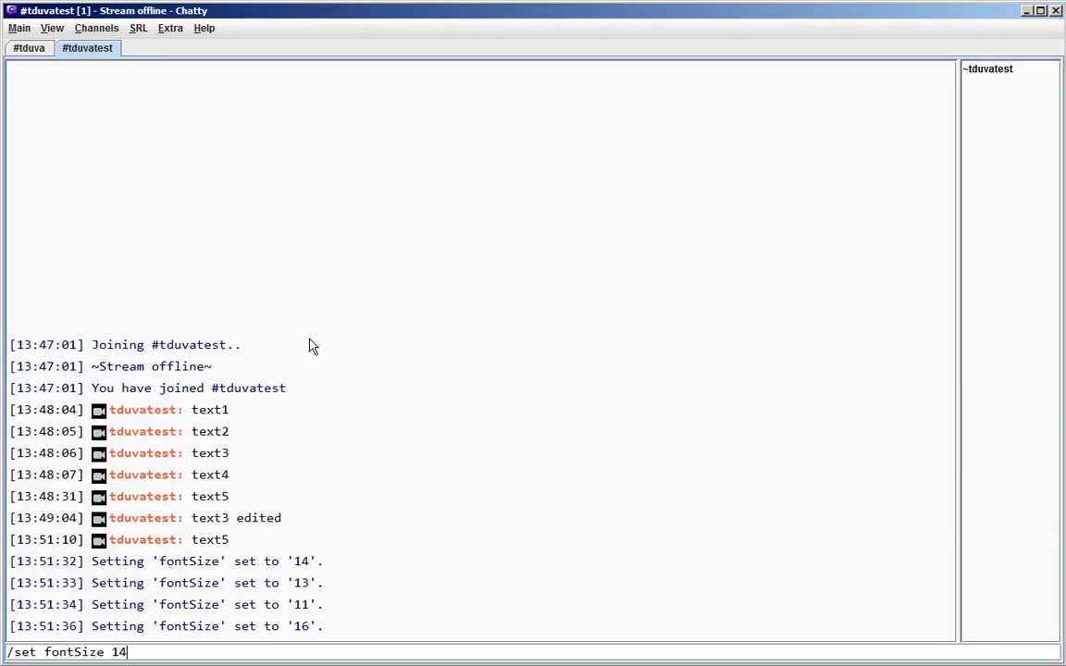
key("Return")
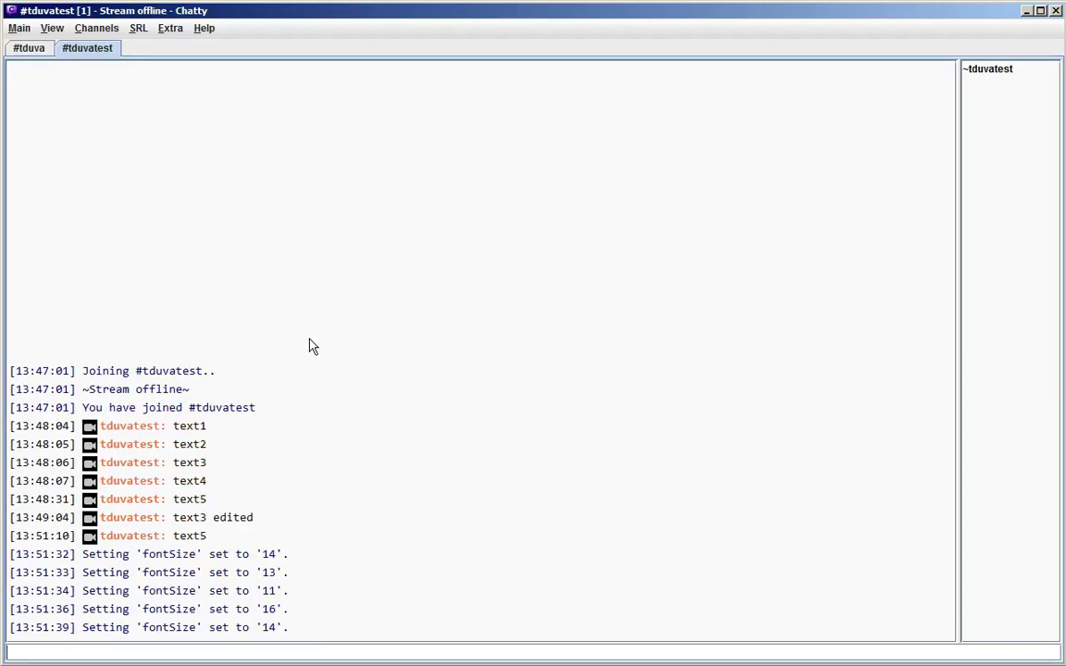
Send the emote ZreknarF, recall that message, append the emote FrankerZ and send both together.
type("ZreknarF")
key("Return")
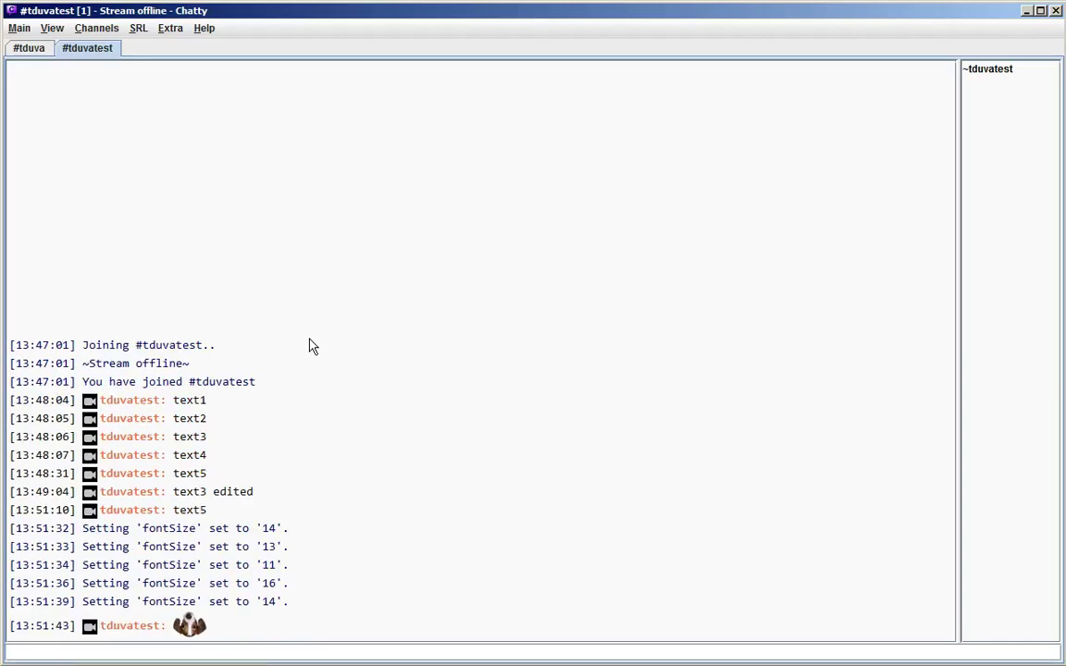
key("Up")
type("Frarnk")
key("BackSpace")
key("BackSpace")
key("BackSpace")
type("nkerZ")
key("Return")
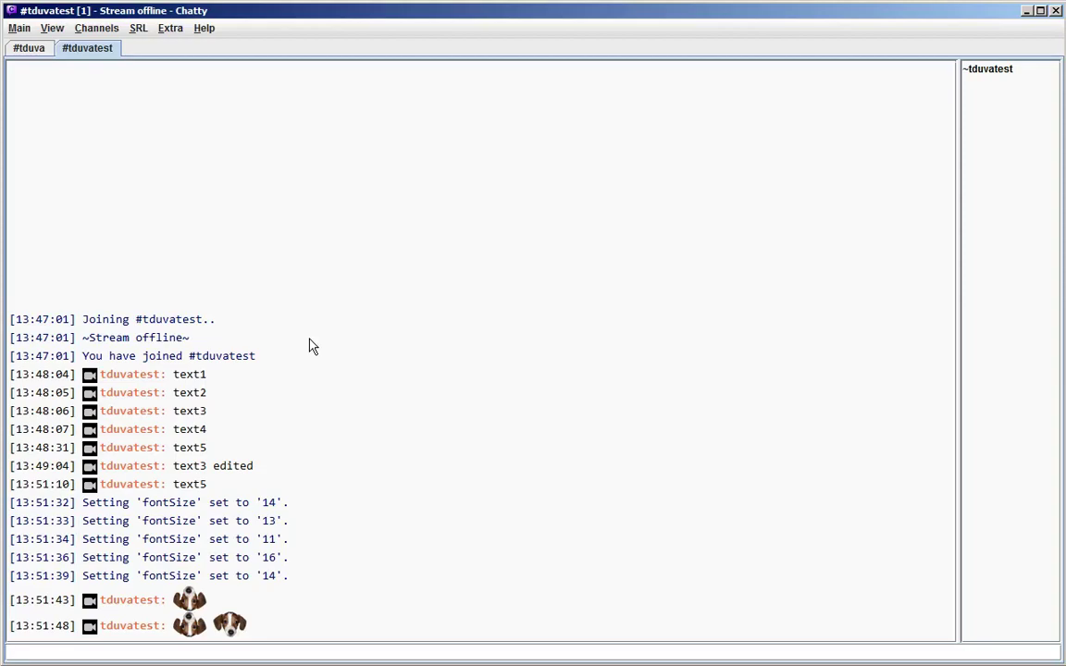
Browse the input history of #tduvatest and the separate one of #tduva, and return to the #tduvatest channel.
key("Up")
key("Down")
left_click(34, 49)
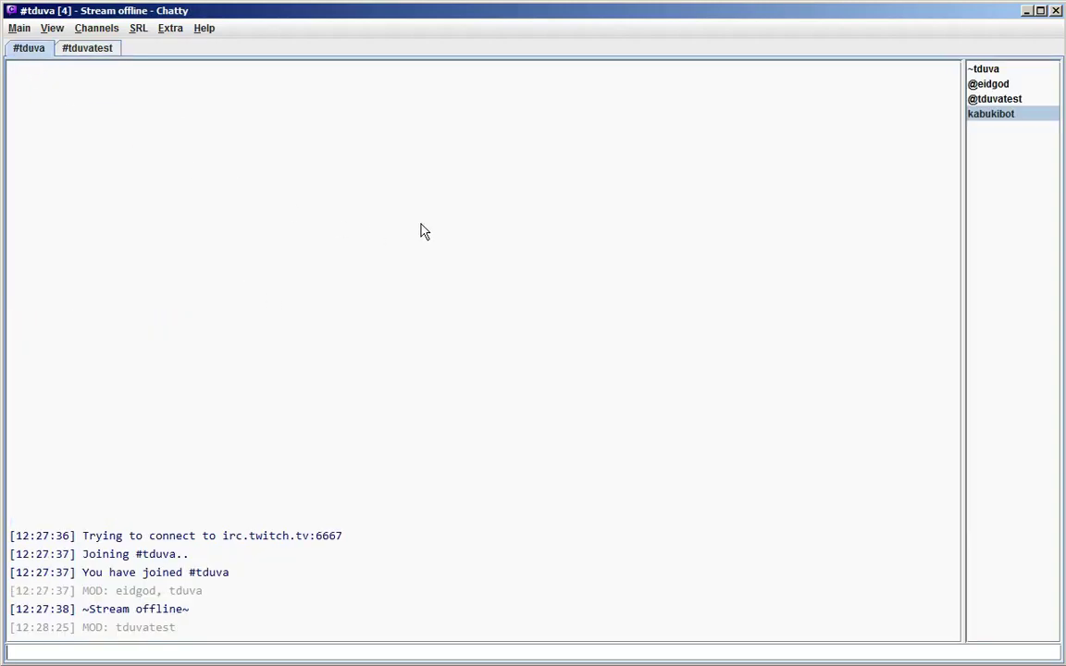
key("Up")
key("Up")
key("Down")
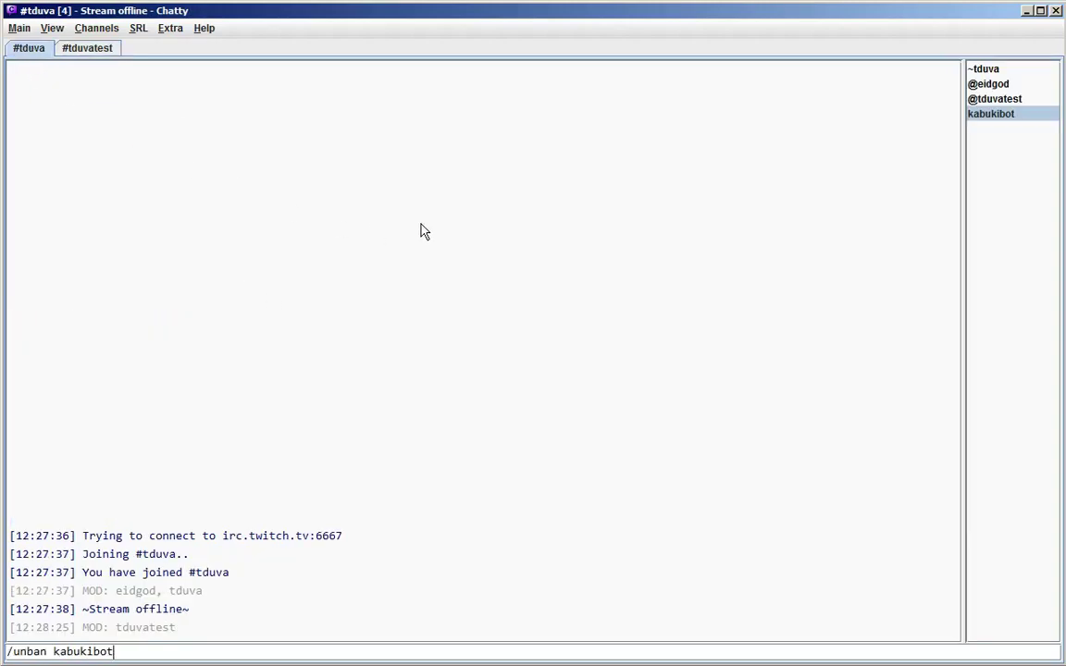
key("ctrl+Tab")
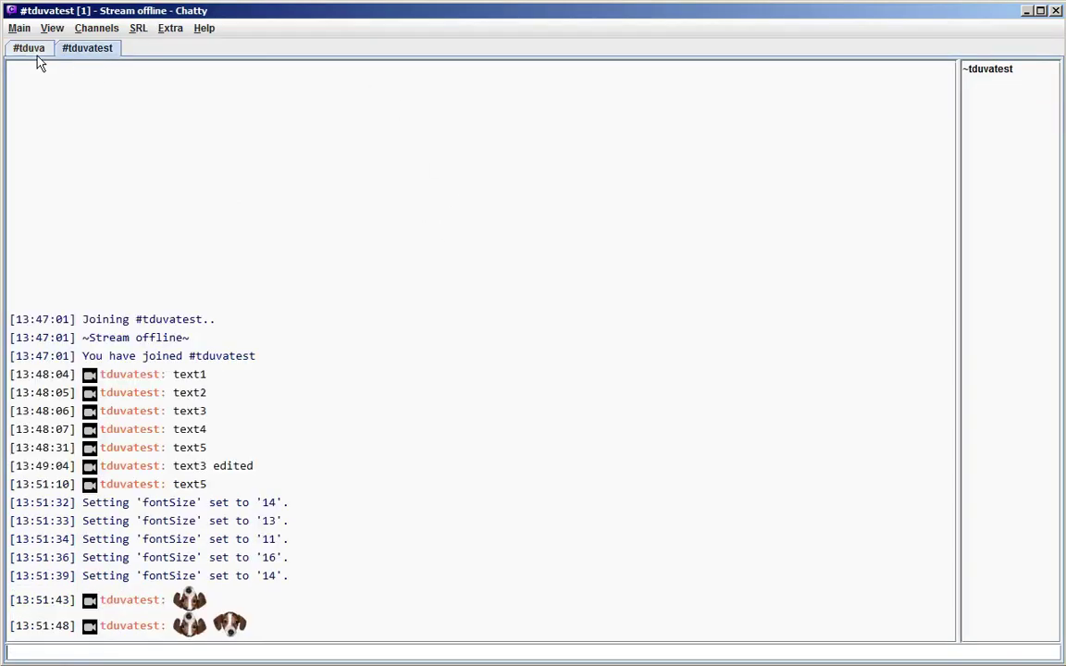
Reopen the #tduva channel, step back and forward repeatedly through its own input history, and switch to #tduvatest.
left_click(34, 50)
key("Up")
key("Up")
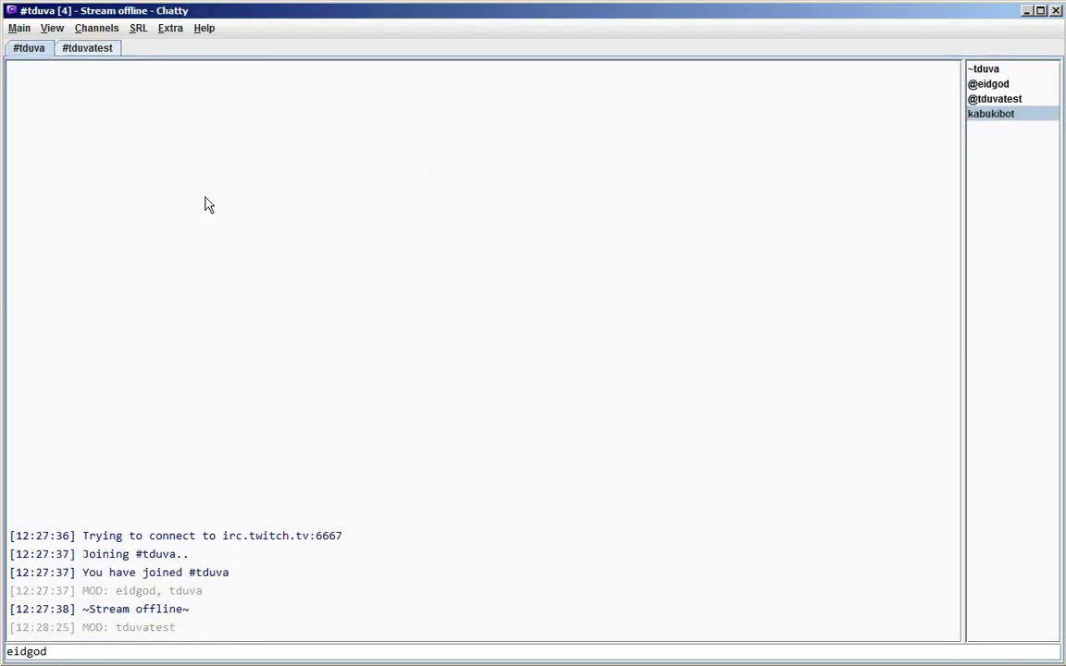
key("Down")
key("Down")
key("Up")
key("Up")
key("Down")
key("Down")
left_click(96, 48)
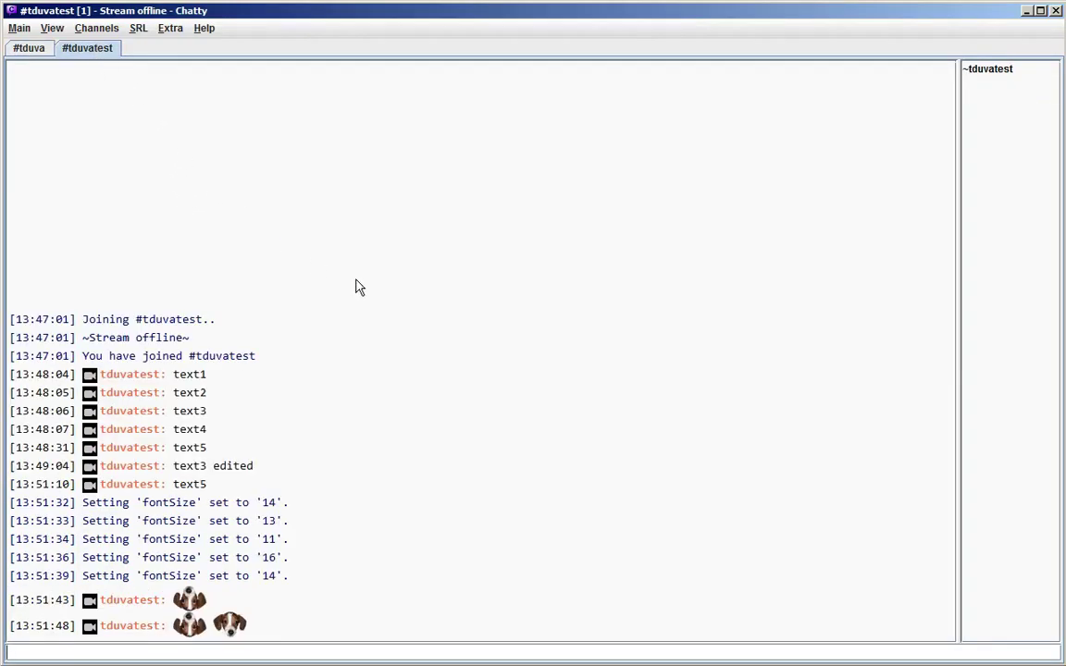